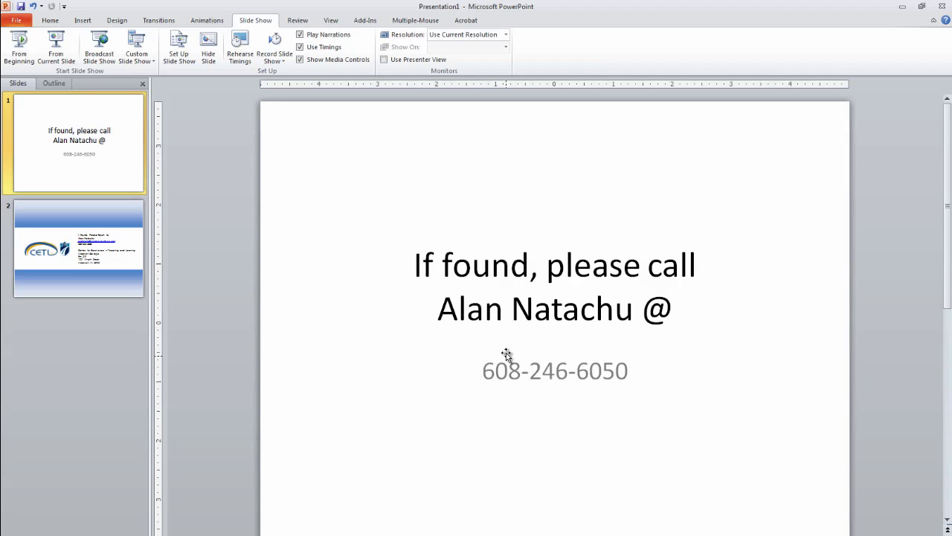
Step: Review the contact text on the plain slide 1 and the CETL-branded slide 2, ending on slide 1
left_click(499, 307)
left_click(521, 373)
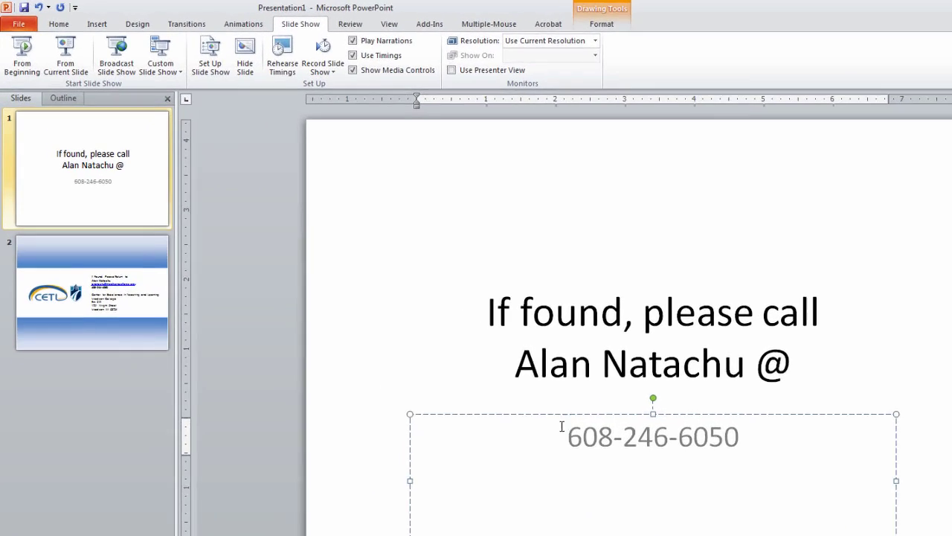
left_click(136, 282)
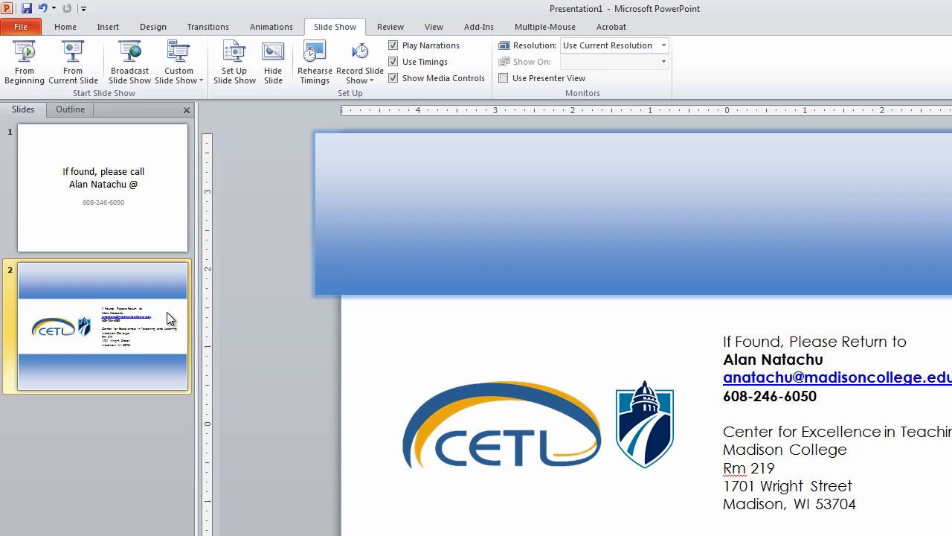
left_click(828, 400)
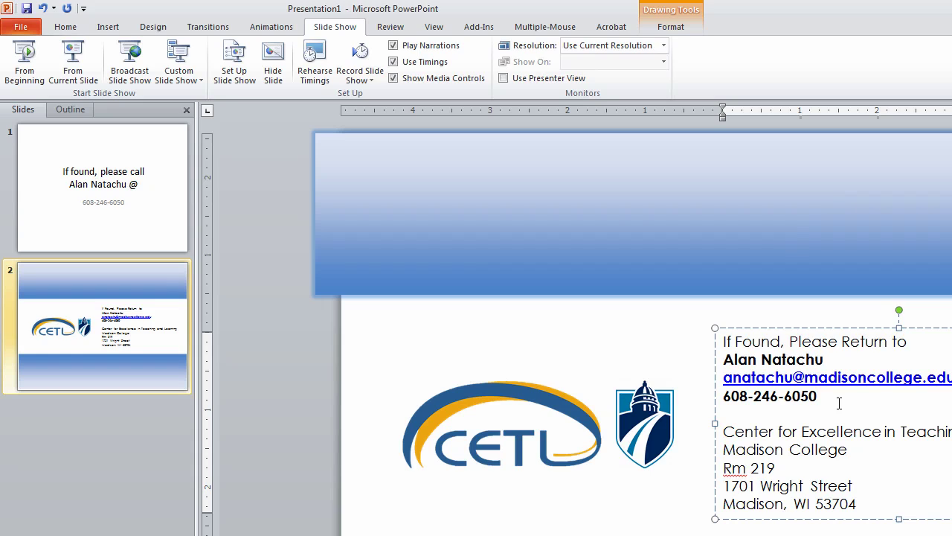
left_click(148, 131)
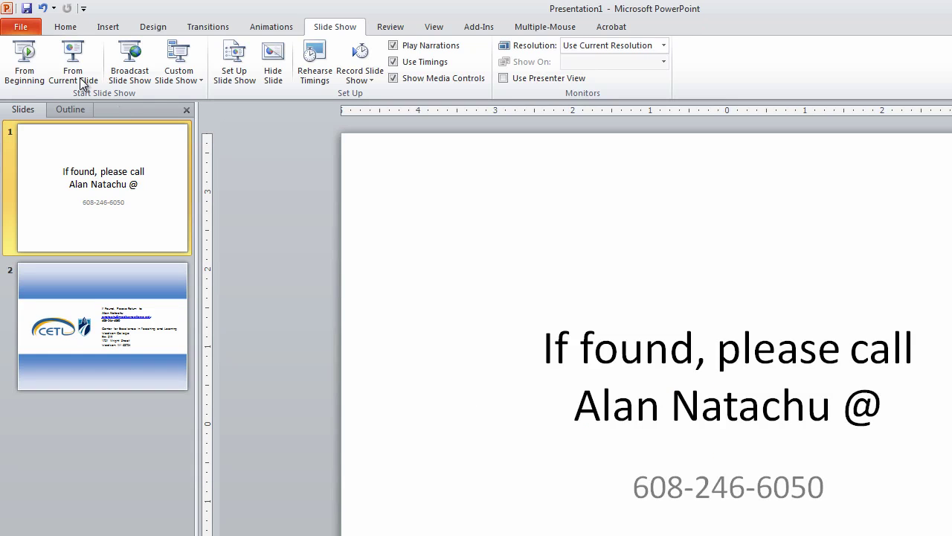
Step: Export every slide of the presentation as PNG images to the Desktop under the name Passcode
left_click(31, 29)
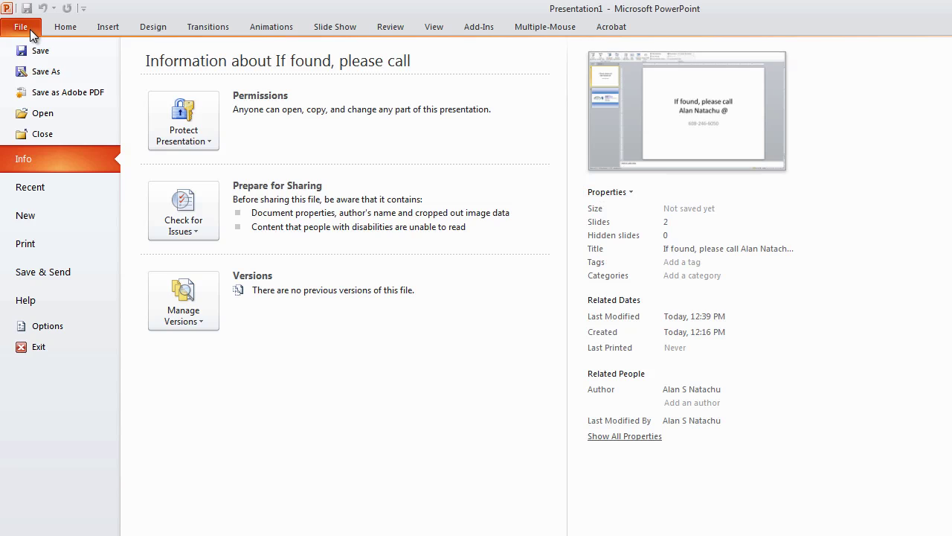
left_click(87, 273)
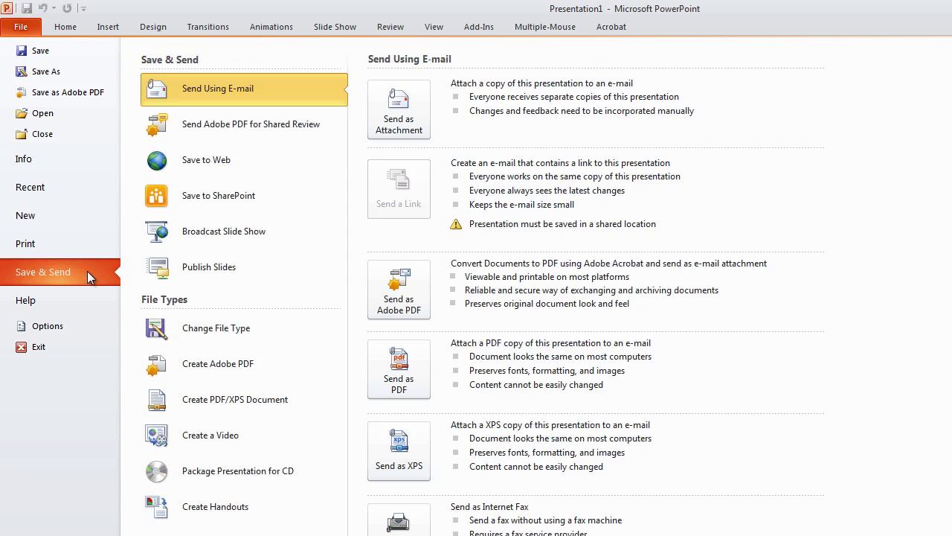
left_click(286, 321)
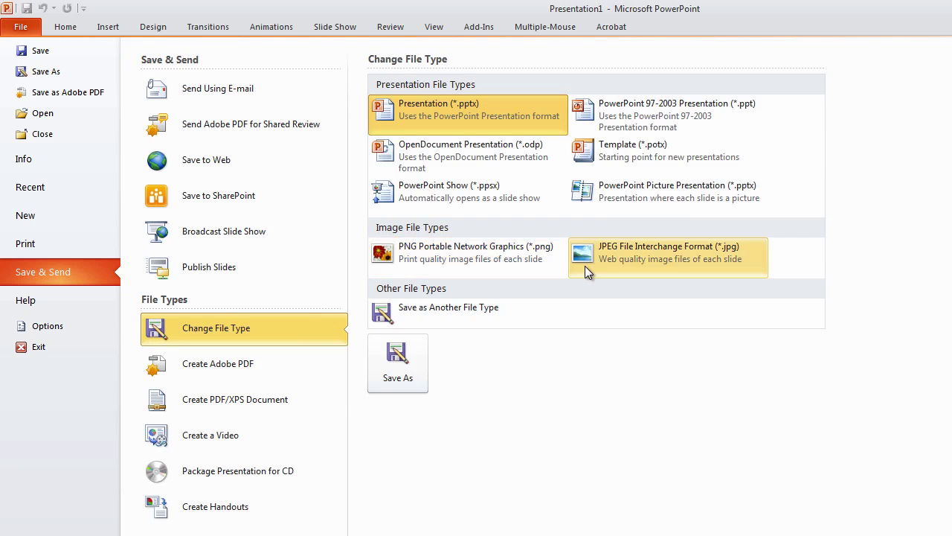
left_click(528, 260)
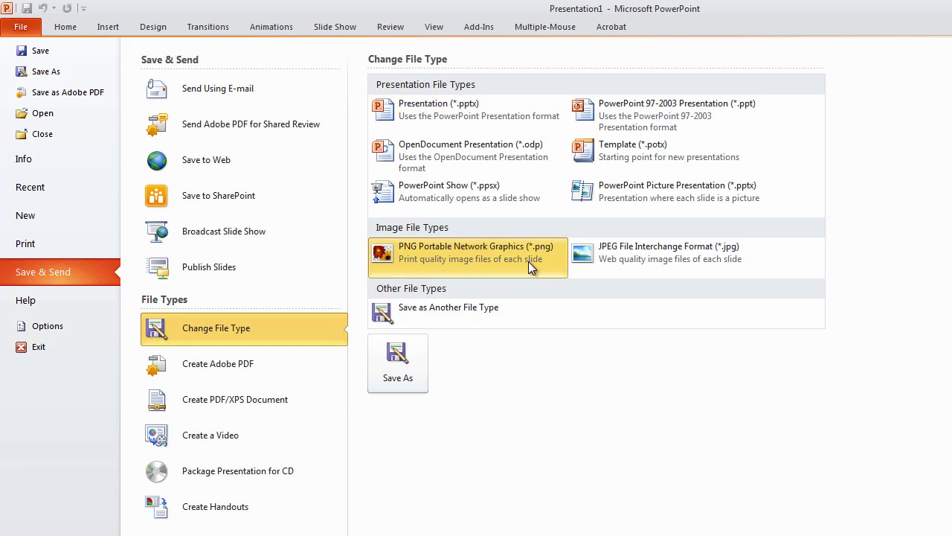
left_click(418, 358)
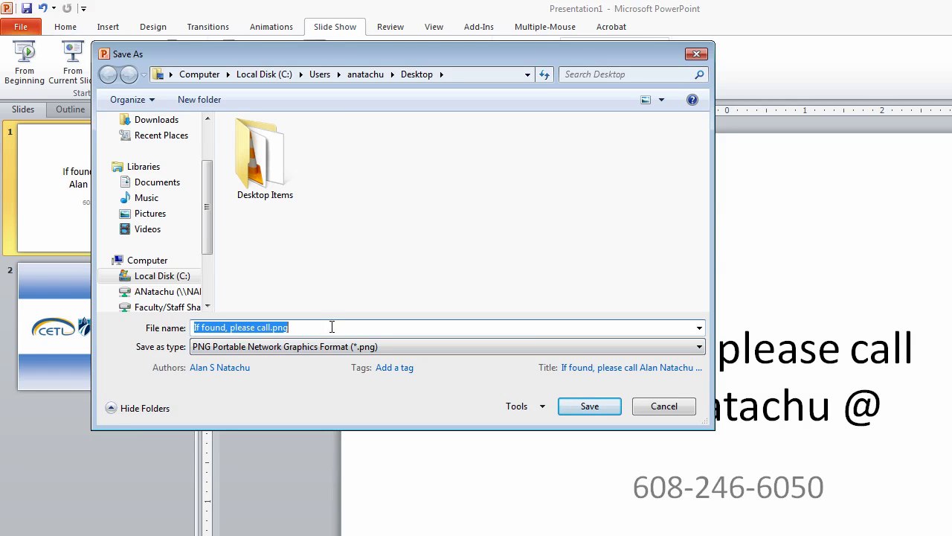
type("Passc")
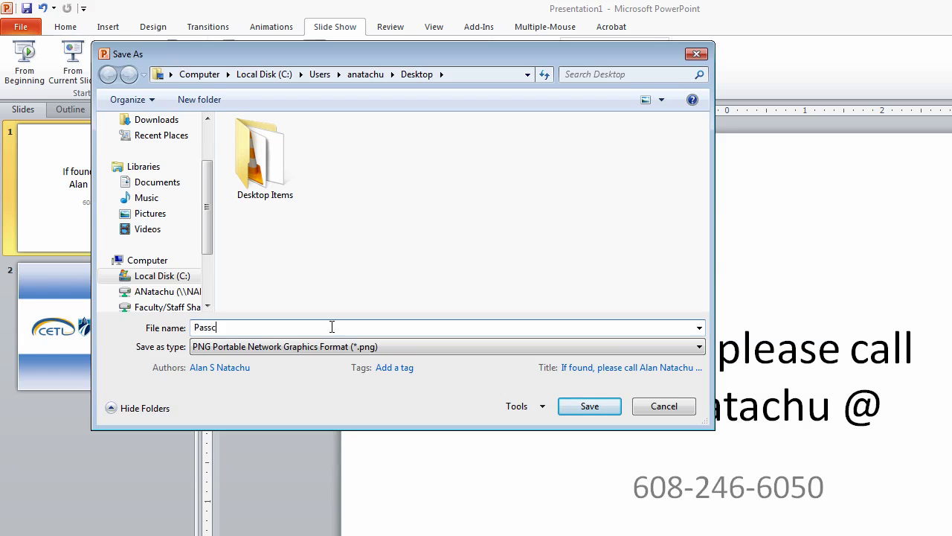
type("ode")
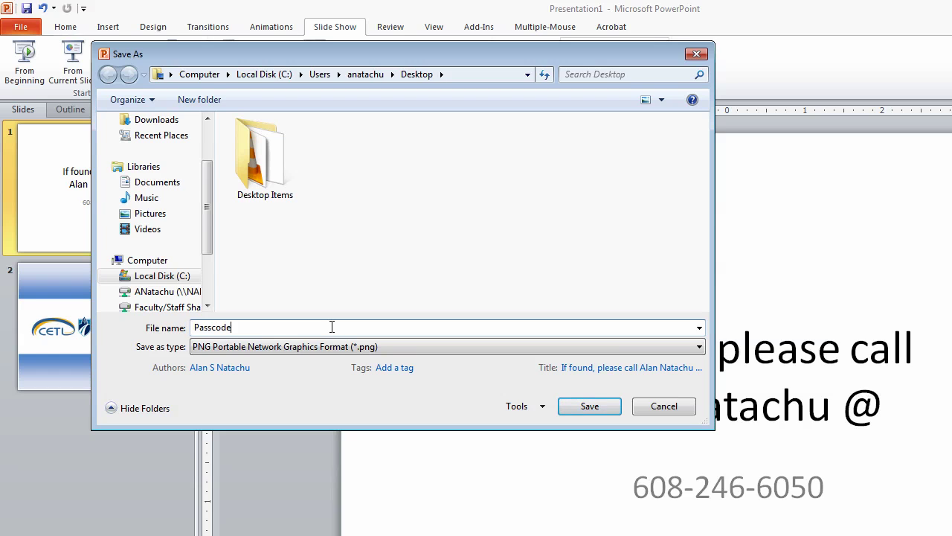
left_click(588, 408)
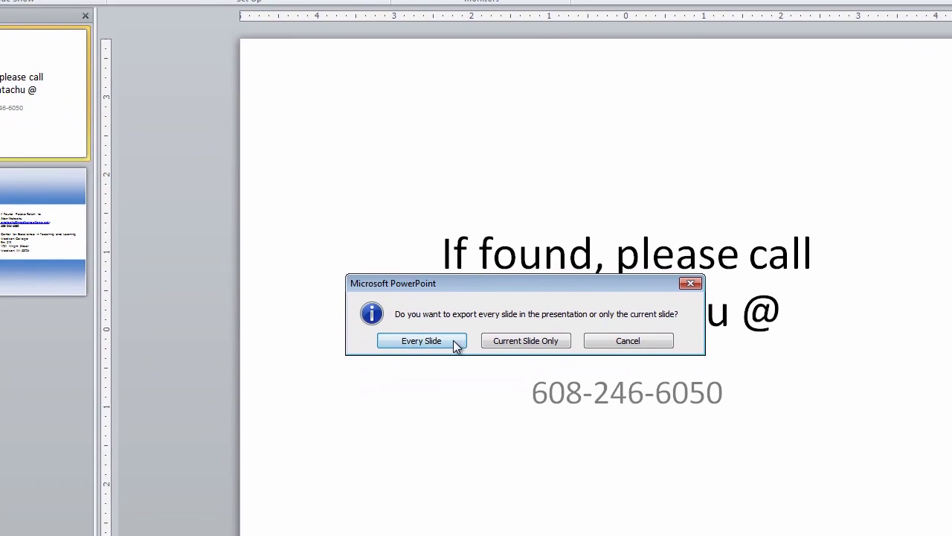
left_click(455, 343)
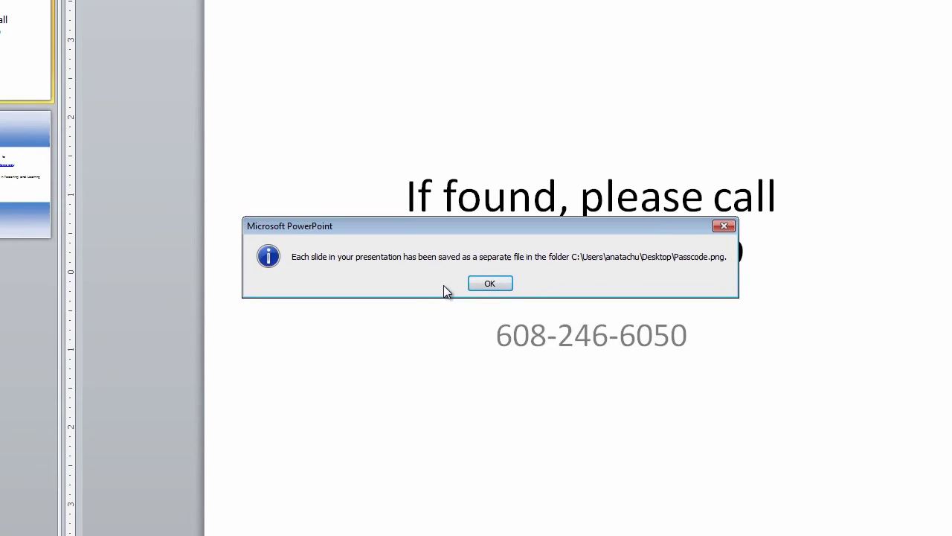
left_click(472, 294)
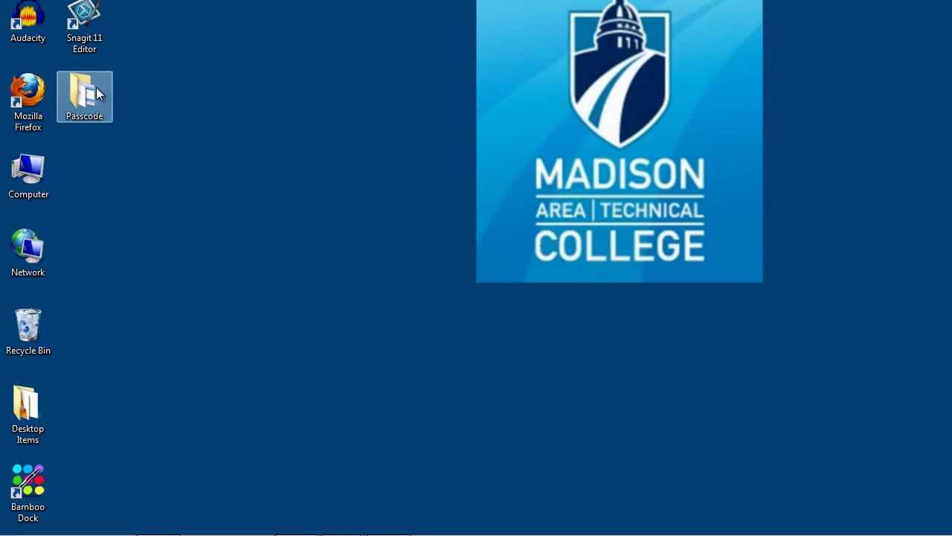
Step: Open the Passcode folder on the desktop, enlarge its thumbnails, and check the Slide1.PNG and Slide2.PNG images
double_click(84, 93)
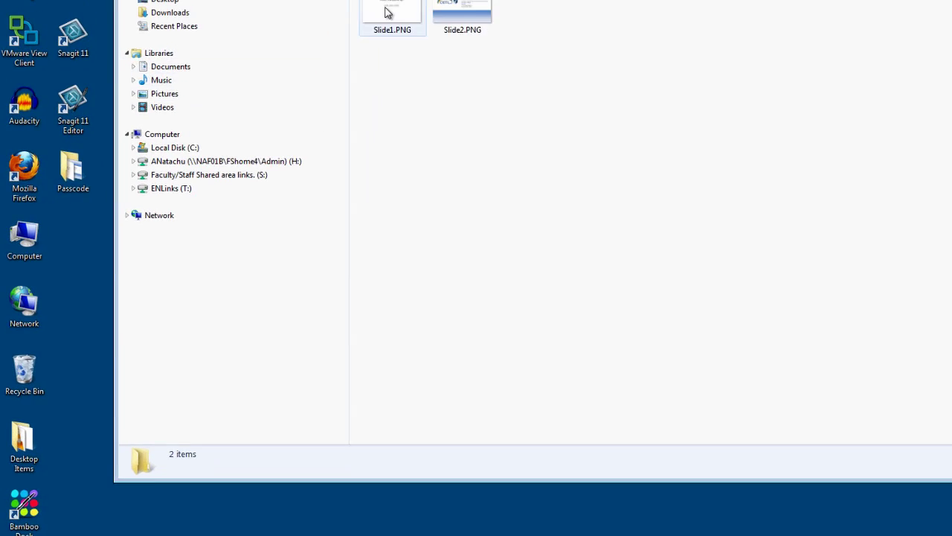
left_click(808, 45)
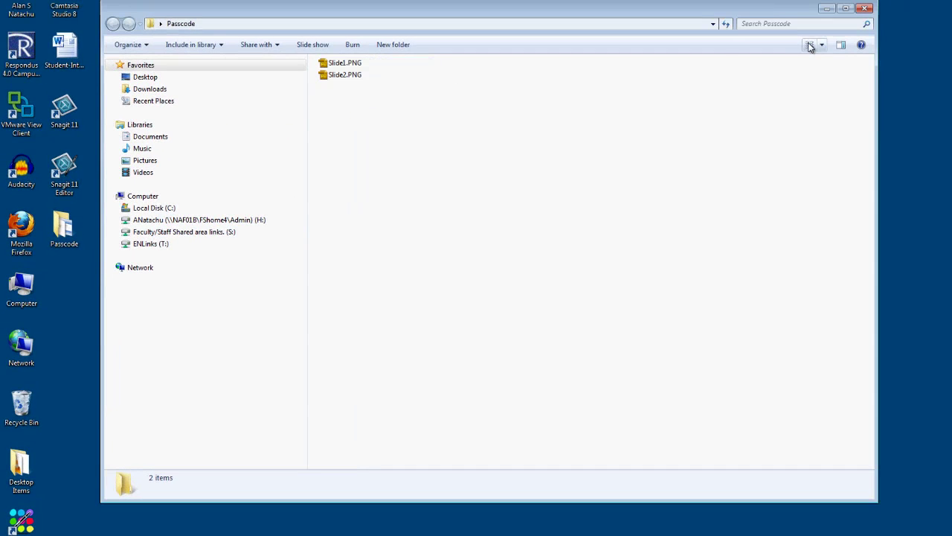
left_click(821, 46)
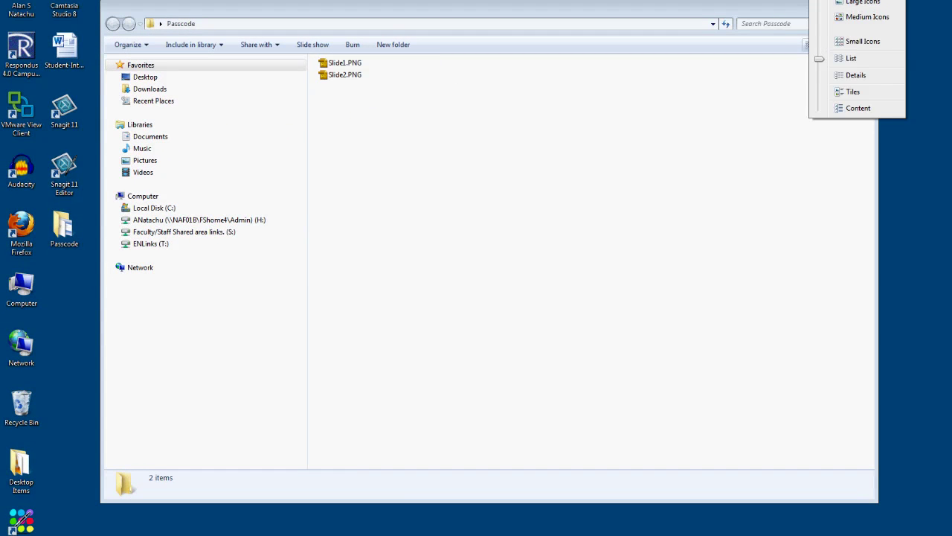
left_click(845, 4)
left_click(450, 113)
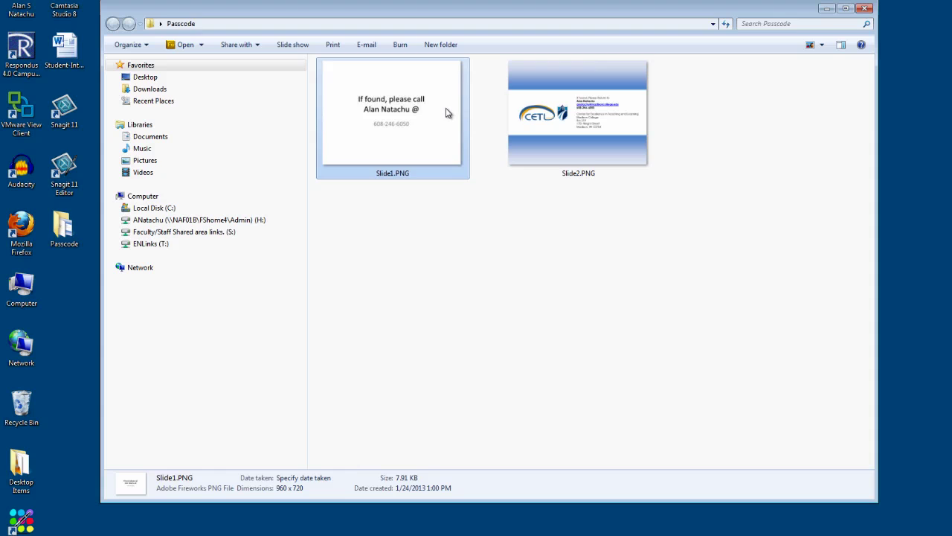
left_click(563, 111)
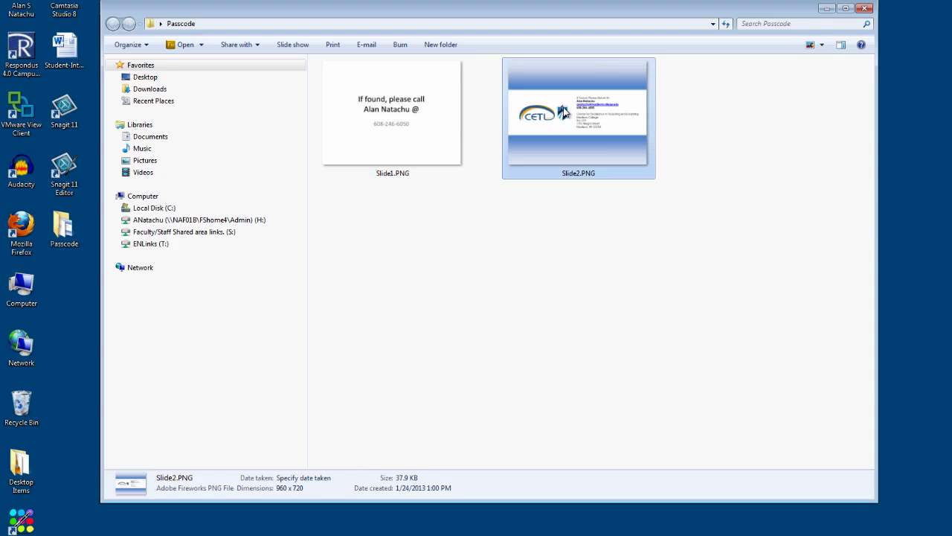
left_click(514, 260)
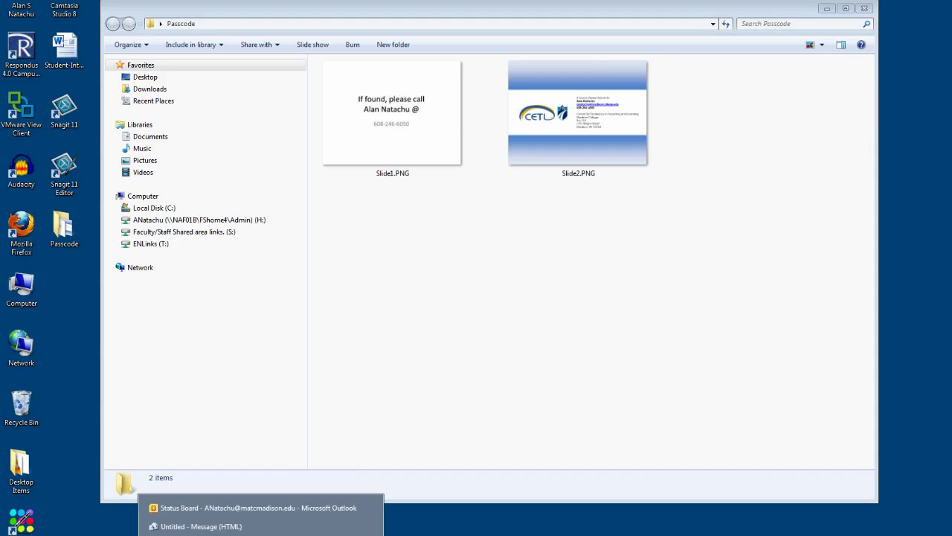
Step: Switch to the untitled Outlook message and attach Slide2.PNG from the Passcode folder to it
left_click(258, 521)
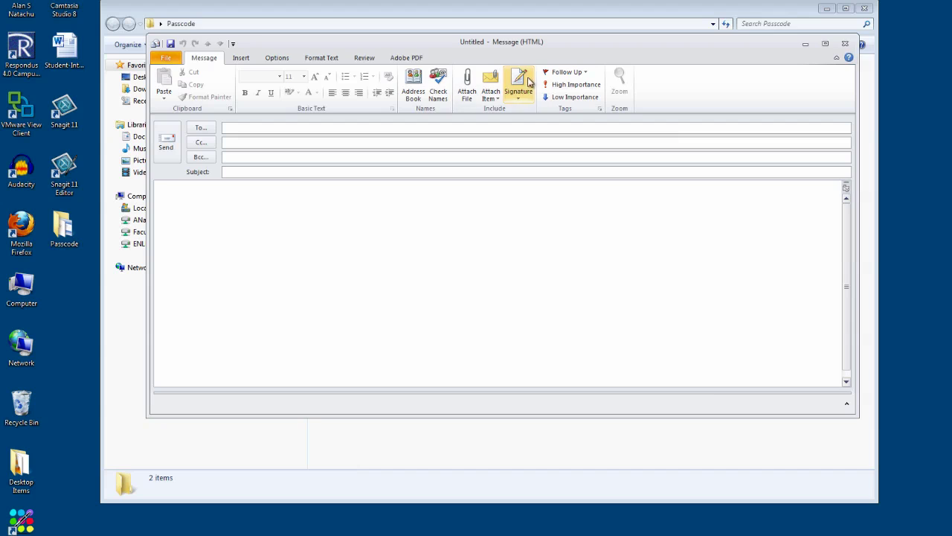
left_click_drag(503, 42, 688, 151)
left_click_drag(572, 88, 601, 370)
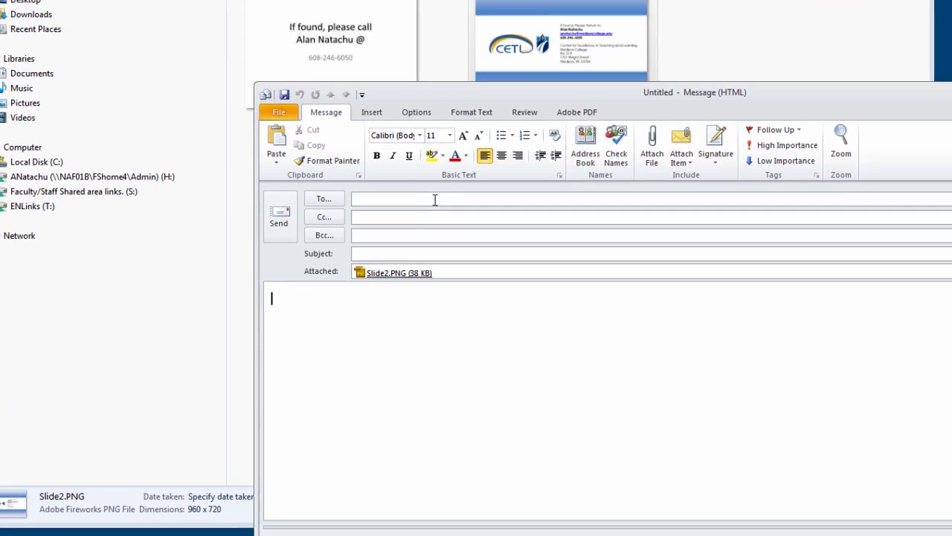
Step: Address the message to the sender's own mailbox, enter the subject "Passcode Lock Screen for Today", and send it
left_click(436, 199)
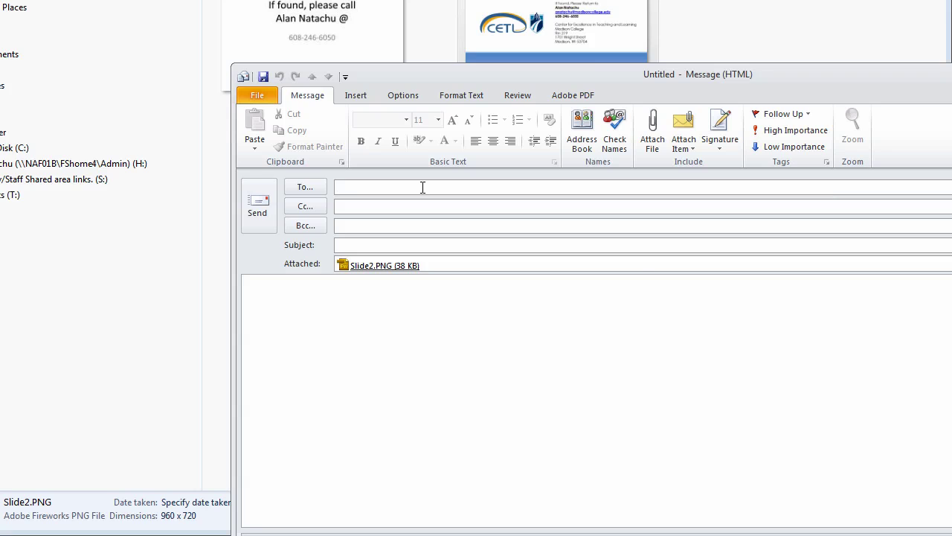
type("ana")
key("Return")
left_click(363, 247)
type("Passcode L")
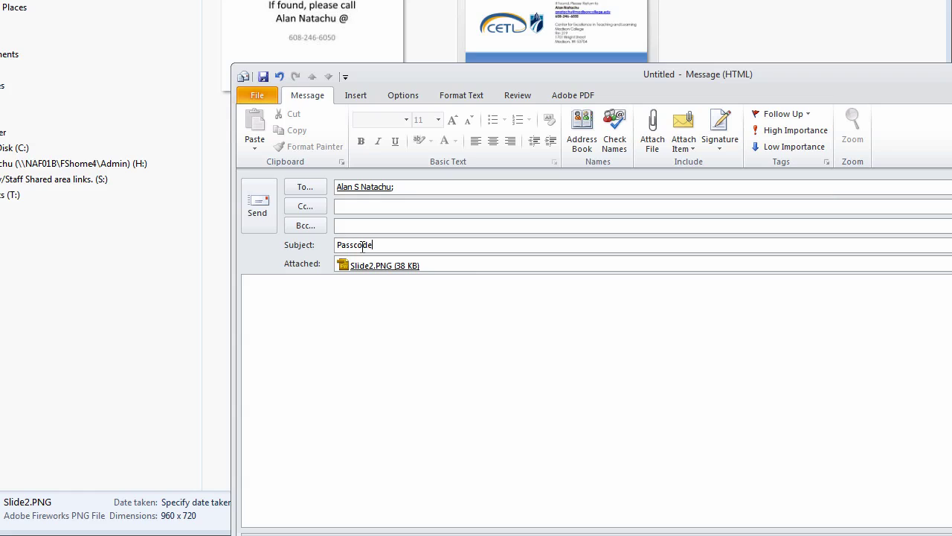
type("ock Screen for Today")
left_click(257, 204)
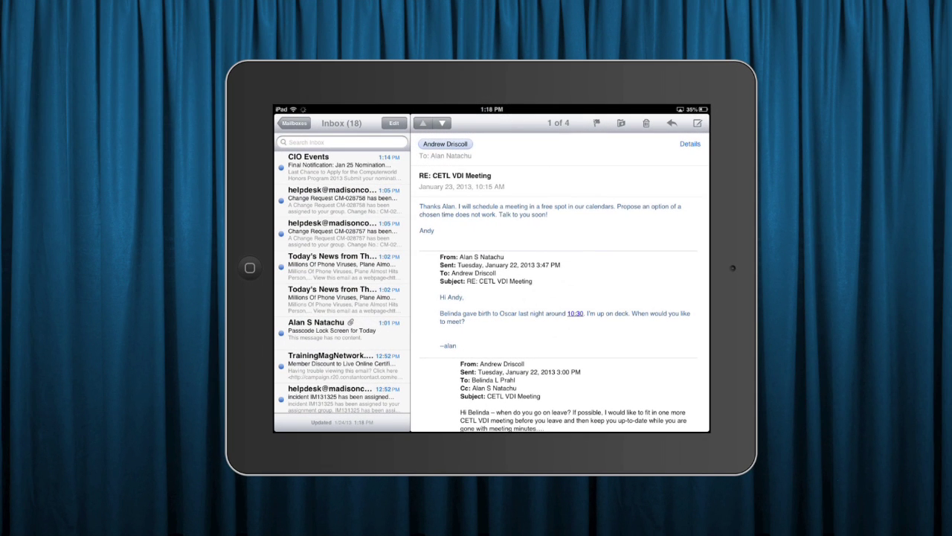
Step: Switch to Mail on the iPad and open the message "Passcode Lock Screen for Today" from the inbox
left_click(342, 330)
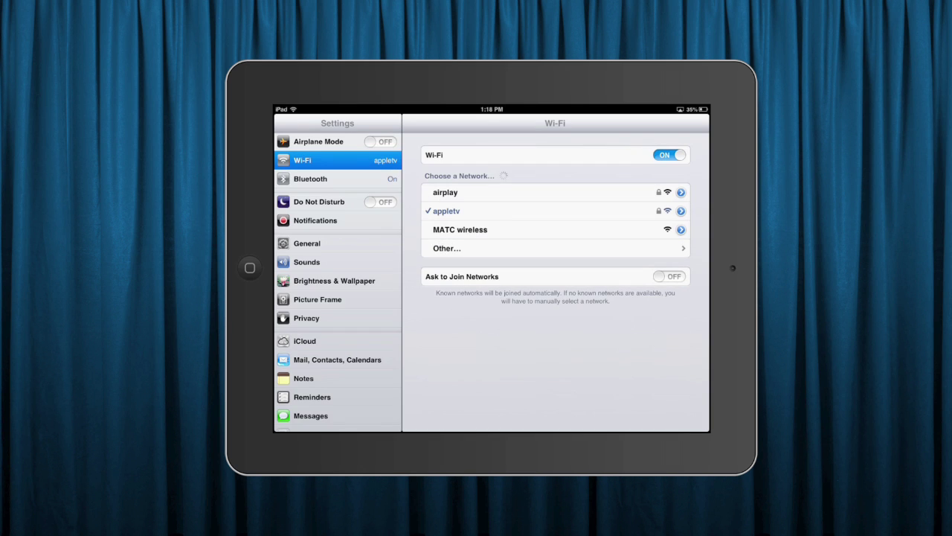
Step: In the iPad's Brightness & Wallpaper settings, choose the CETL contact slide from the Camera Roll as the wallpaper picture
left_click(334, 281)
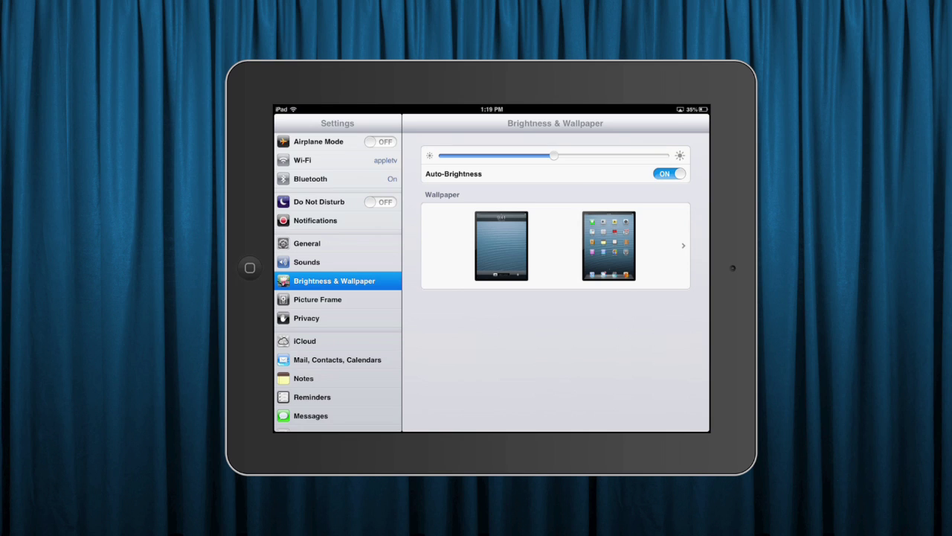
left_click(555, 246)
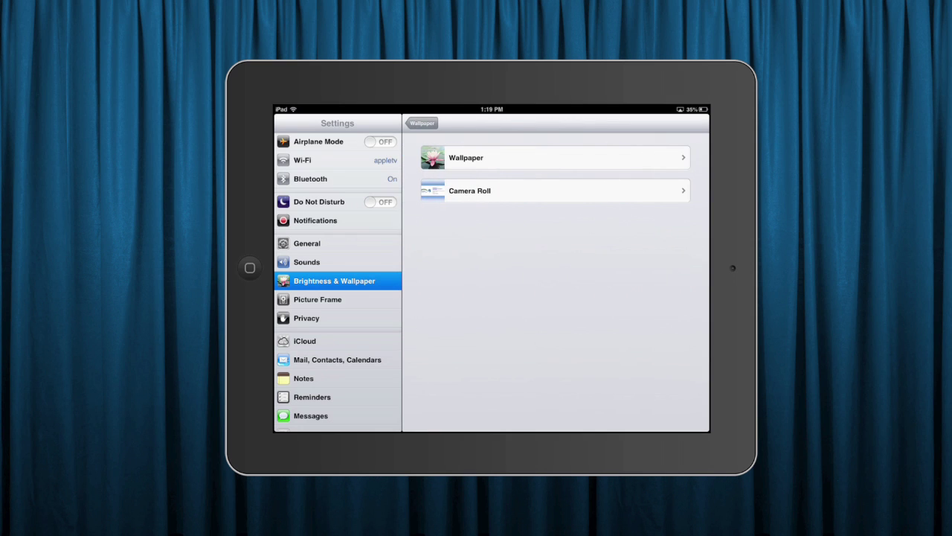
left_click(554, 191)
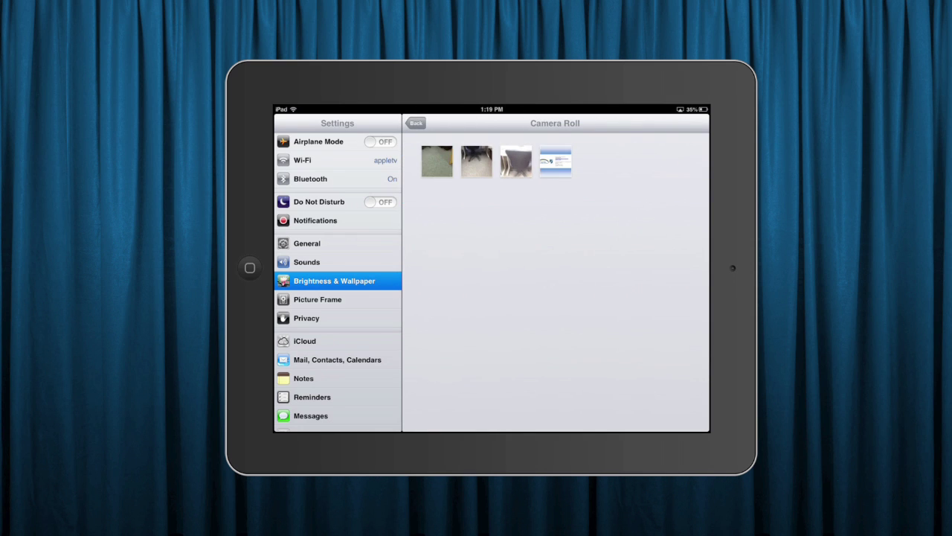
left_click(555, 162)
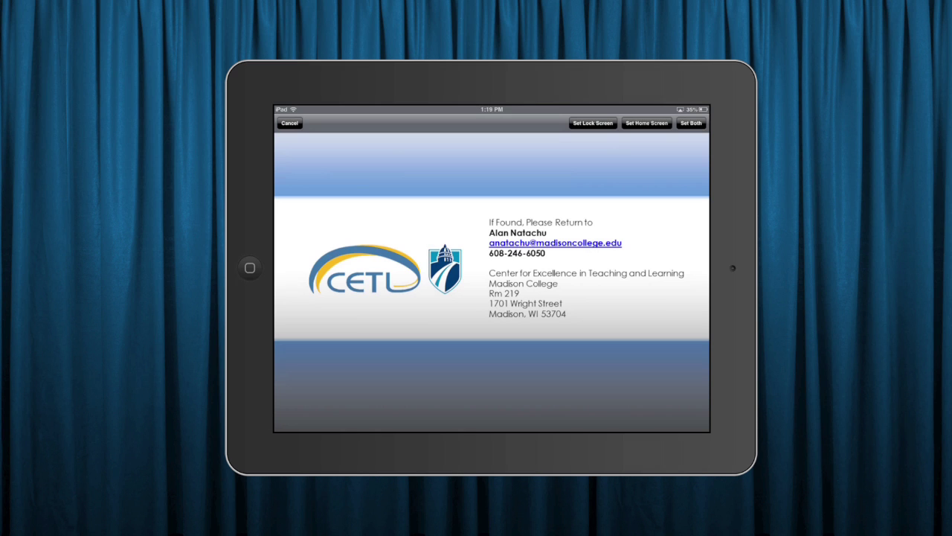